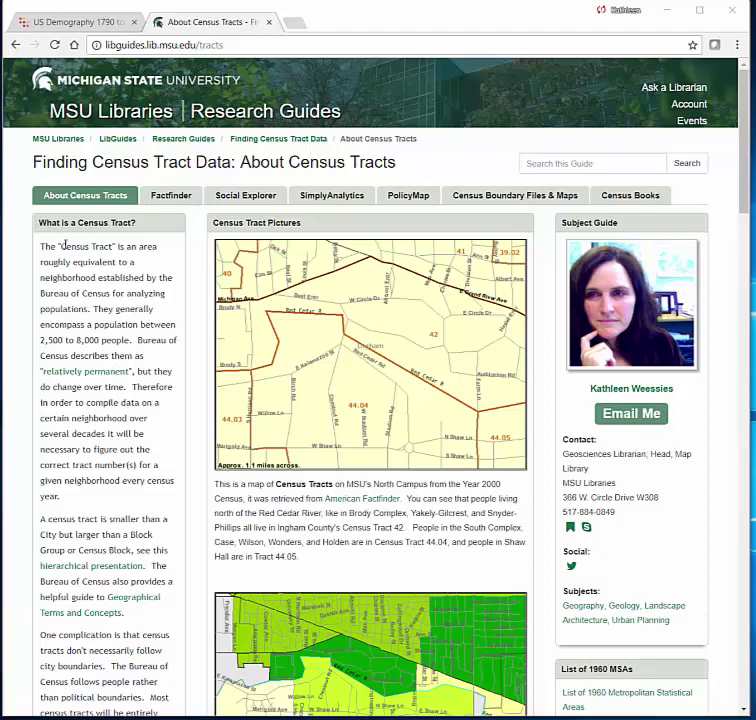
- Glance at the open Social Explorer map, then go to the guide's Social Explorer page
left_click(77, 27)
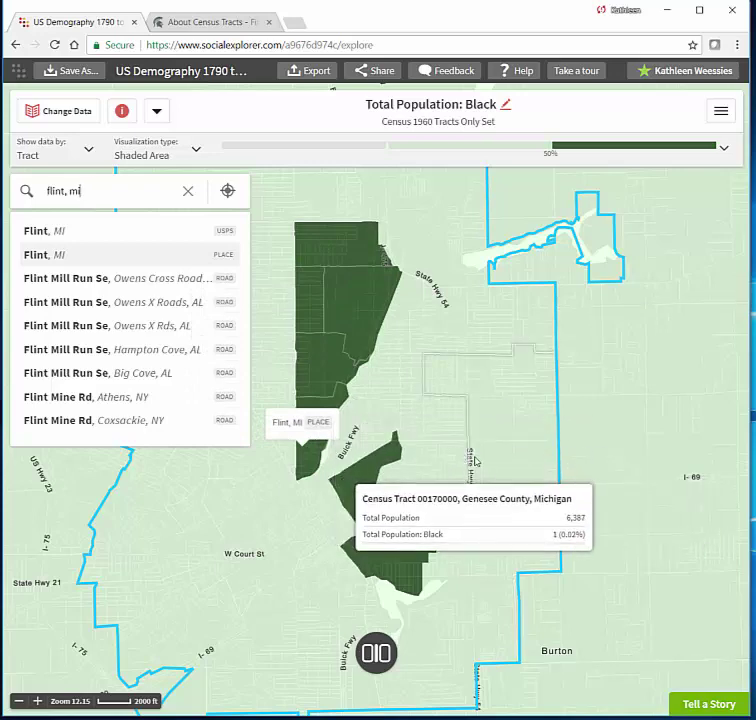
left_click(197, 21)
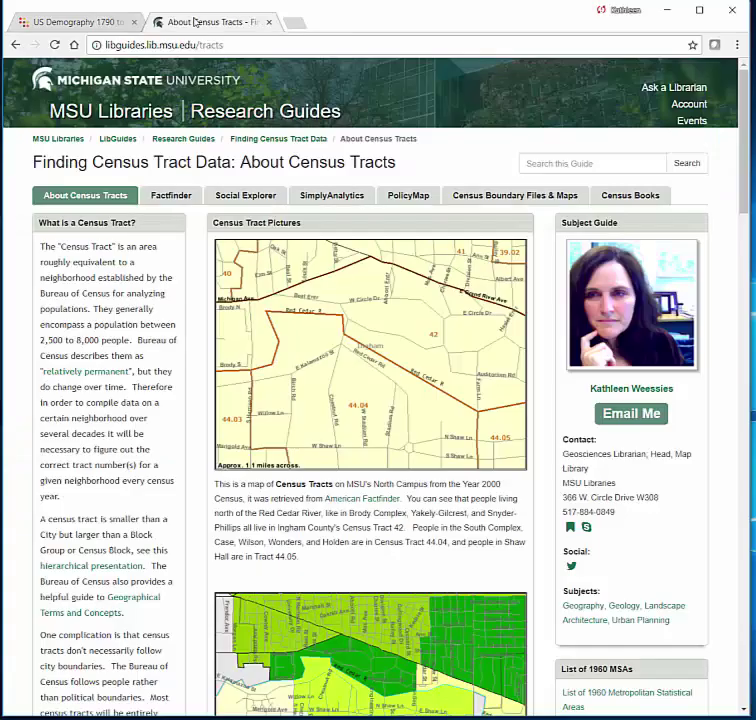
left_click(229, 203)
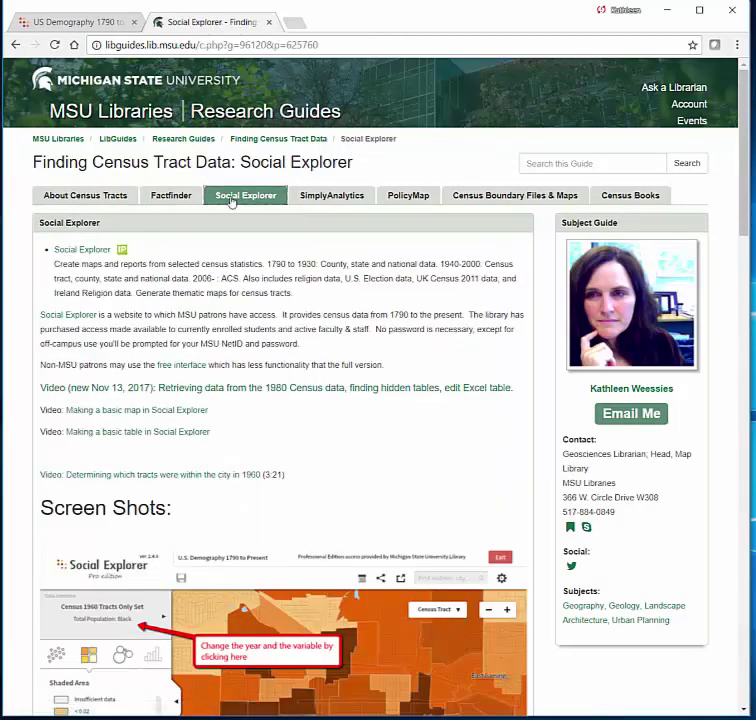
- Launch Social Explorer from the guide and start the US Demography map, skipping the welcome message
left_click(78, 252)
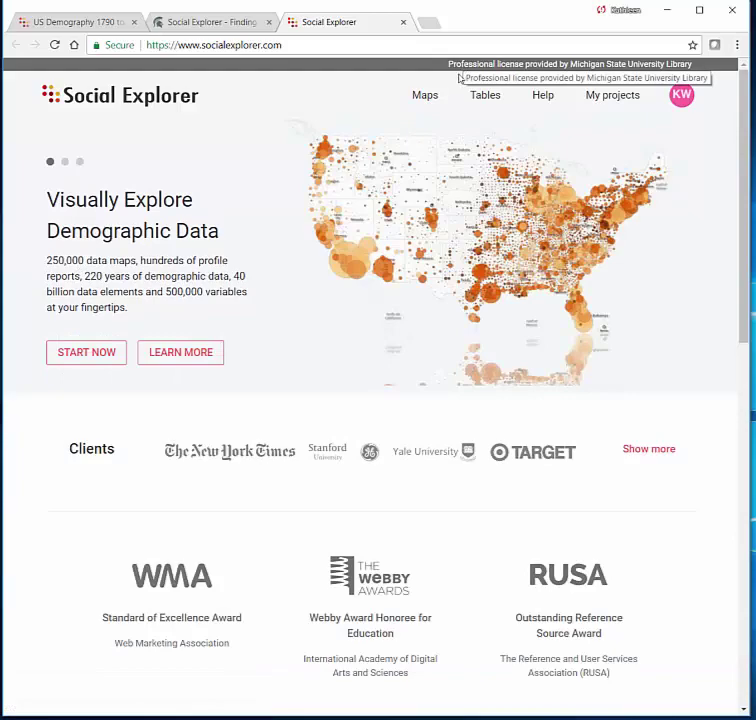
left_click(425, 98)
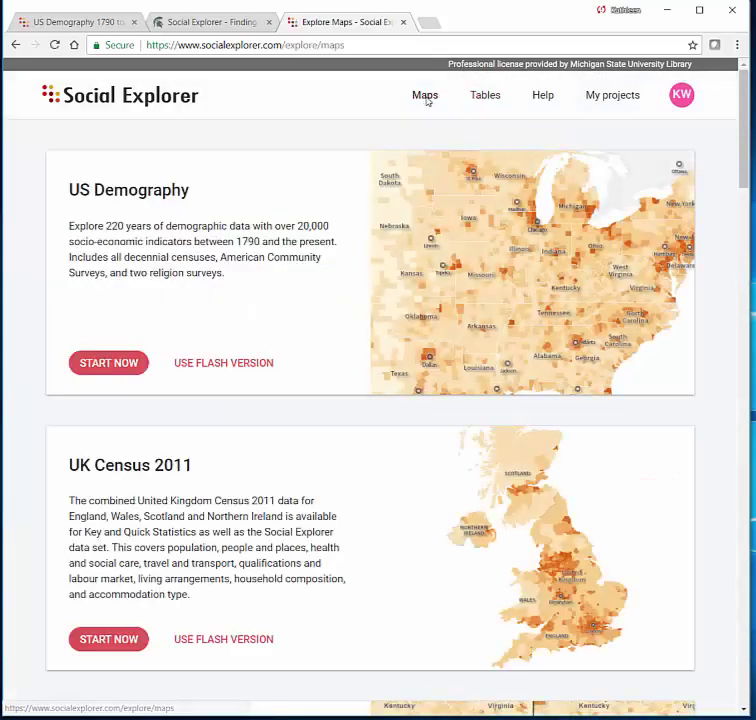
left_click(96, 364)
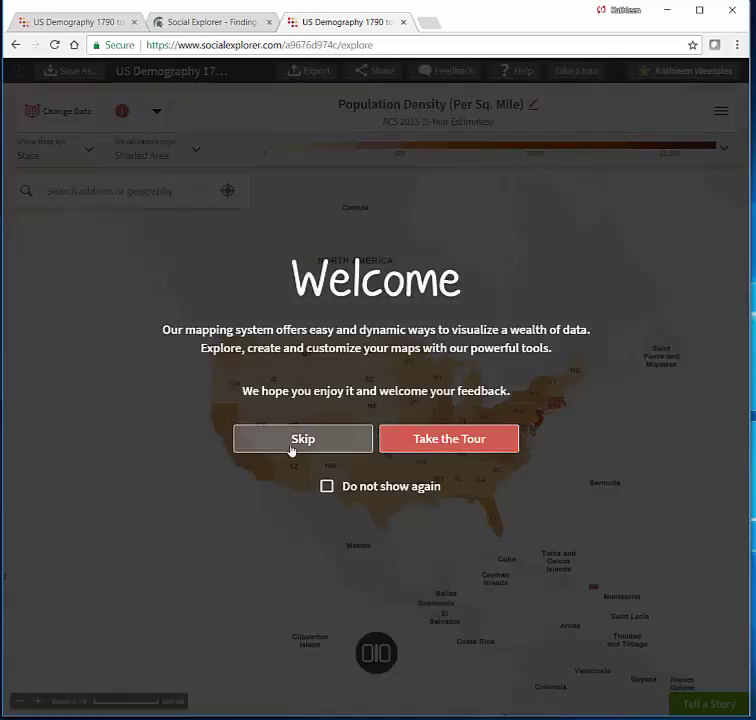
left_click(296, 444)
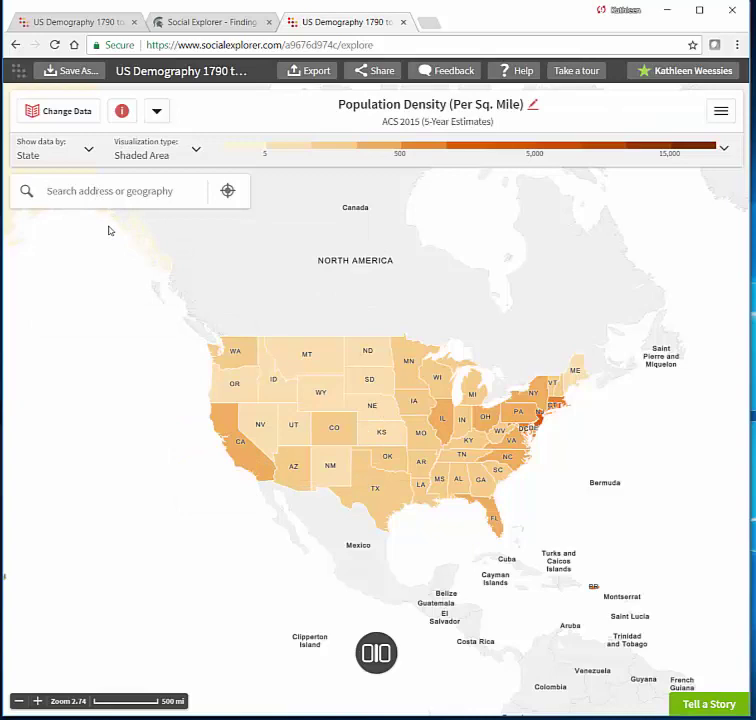
- Search 'flint' and jump the map to the Flint, MI place result
type("flint,")
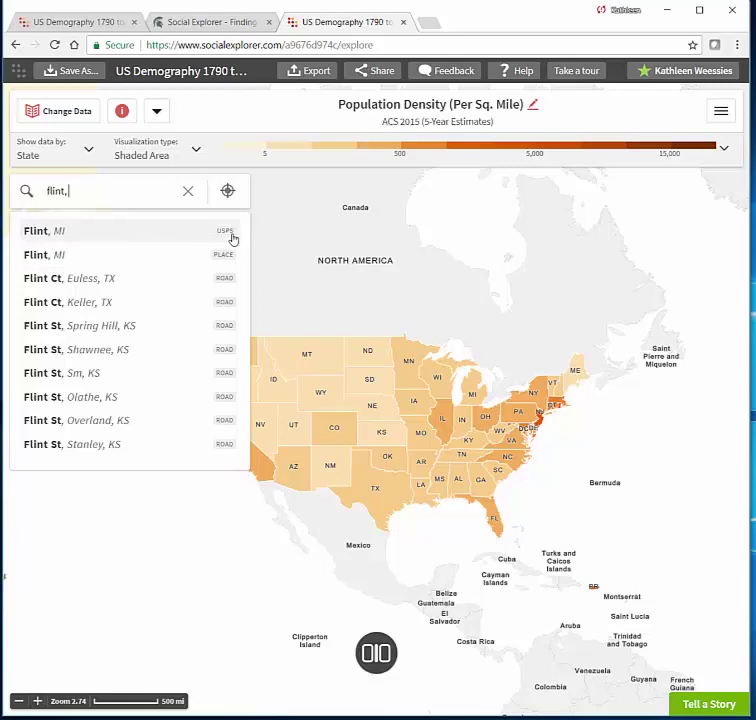
left_click(40, 263)
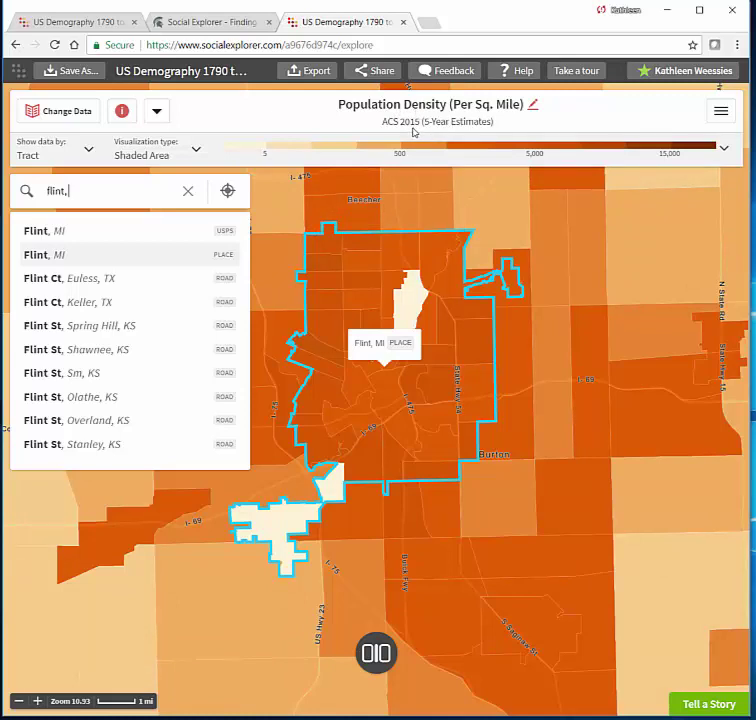
- In Change Data, pick the 1960 census year after comparing the 1950–1920 categories
left_click(67, 114)
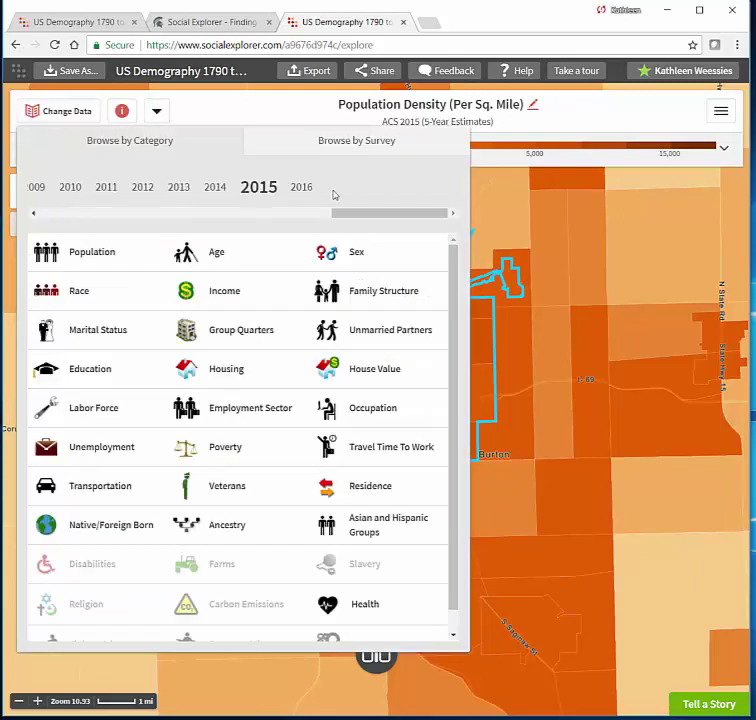
left_click_drag(354, 219, 214, 214)
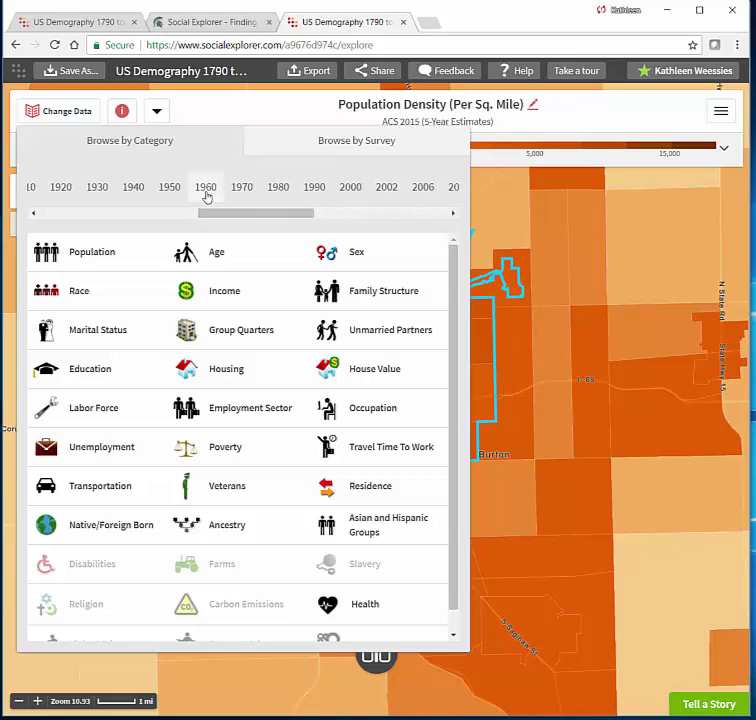
left_click(207, 196)
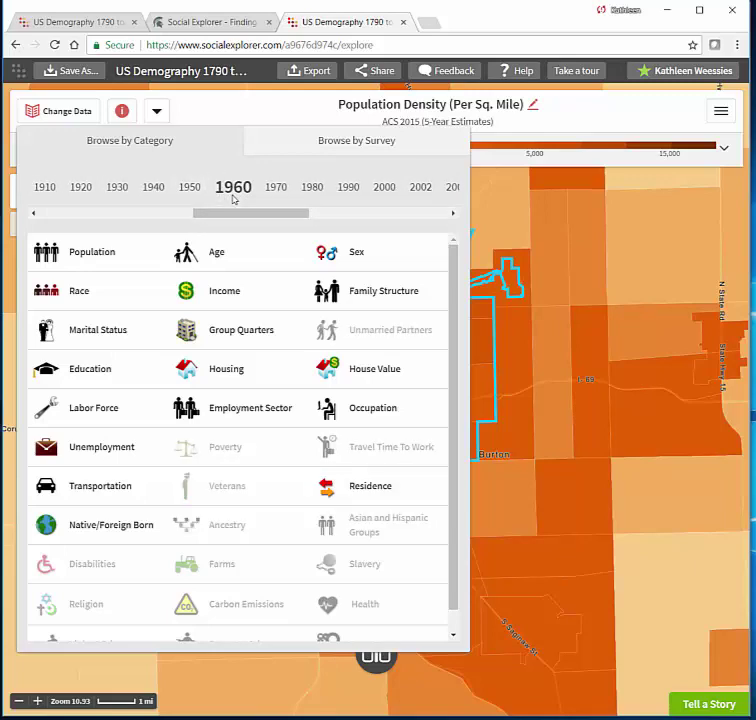
left_click(195, 190)
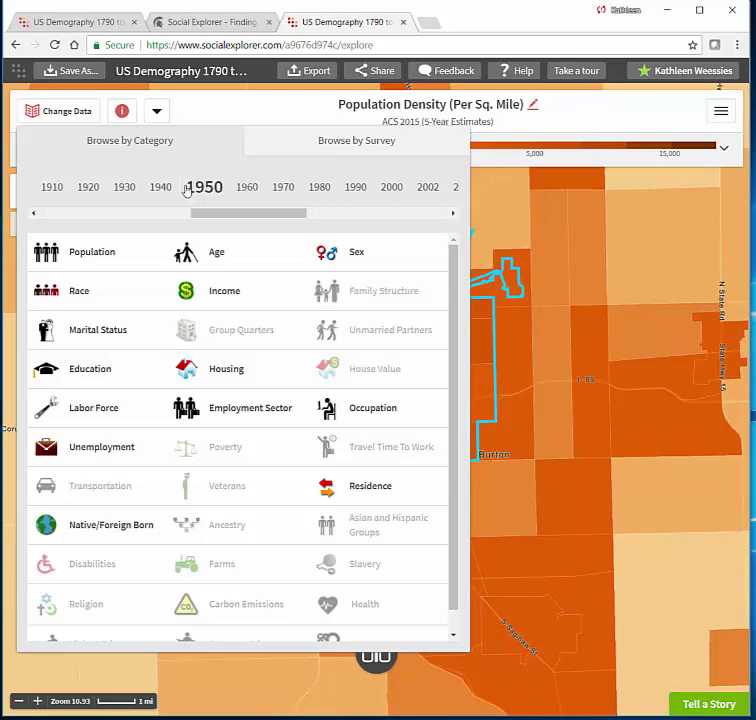
left_click(181, 192)
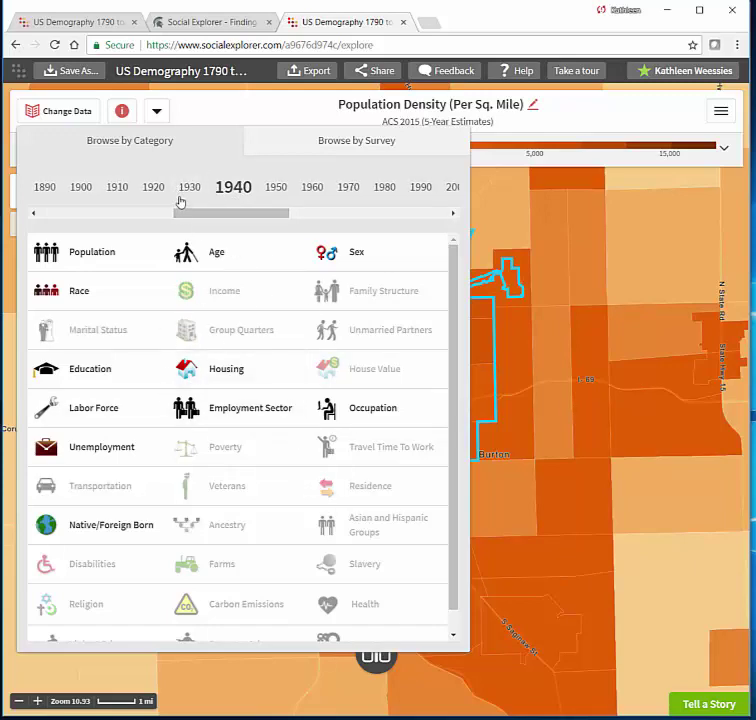
left_click(182, 198)
left_click(187, 199)
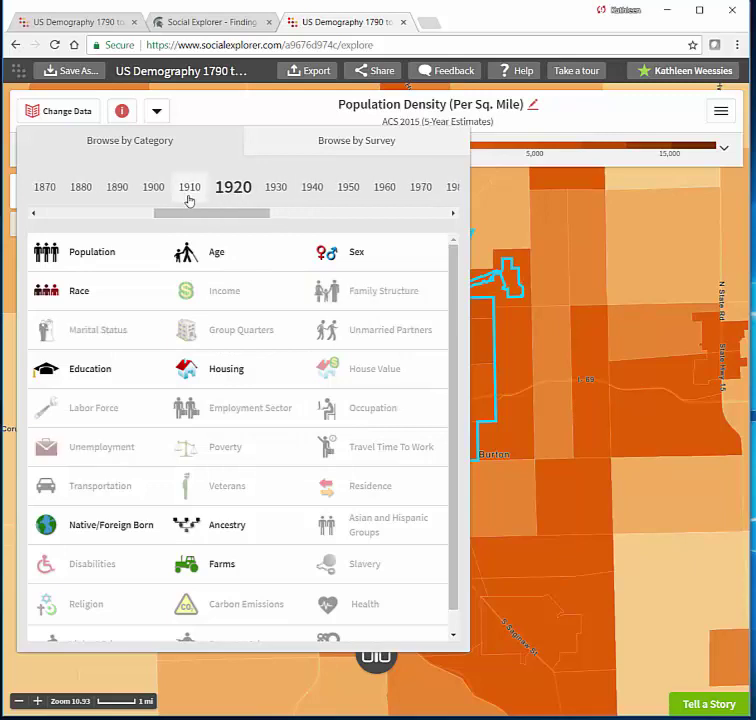
left_click(385, 193)
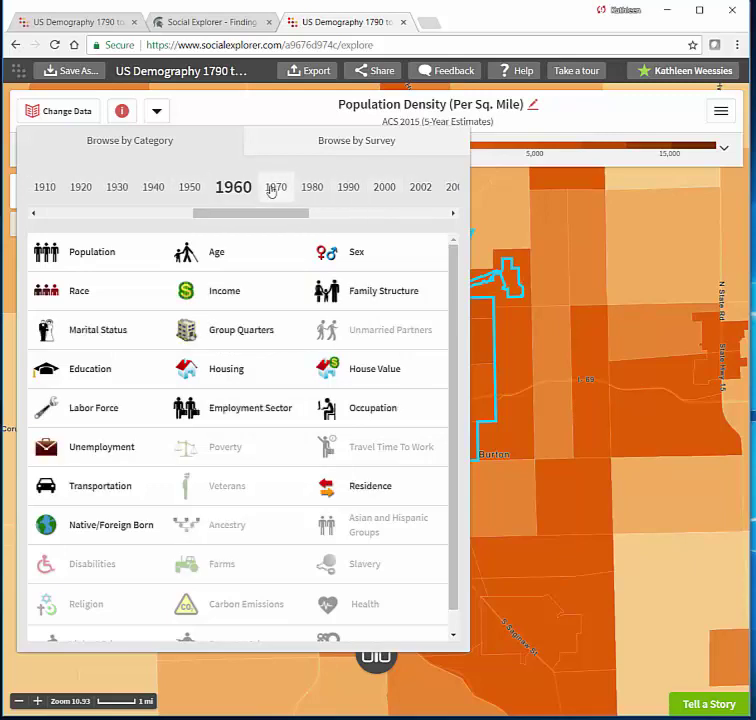
- Map Total Population: Black from Race in the Census 1960 Tracts Only Set
left_click(76, 294)
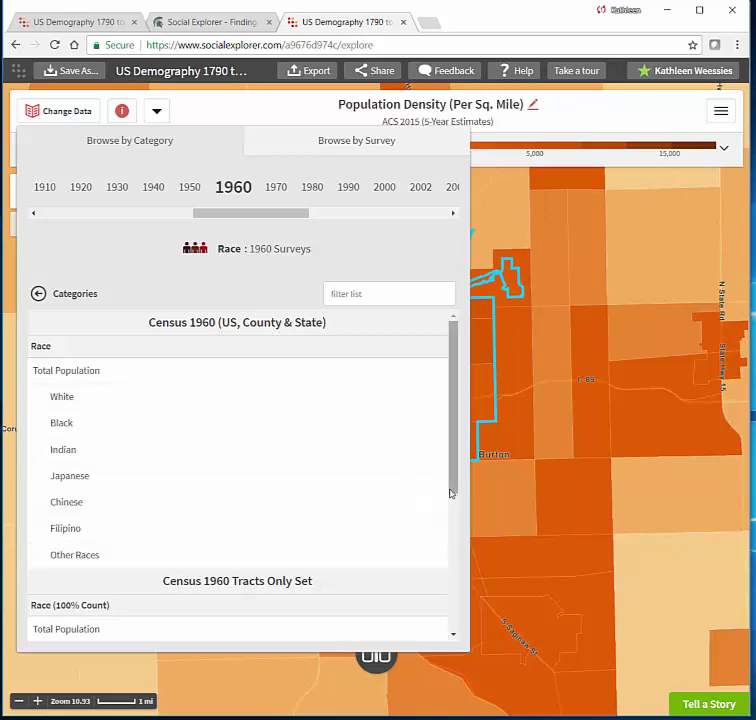
left_click_drag(451, 491, 456, 565)
scroll(435, 500, "up", 3)
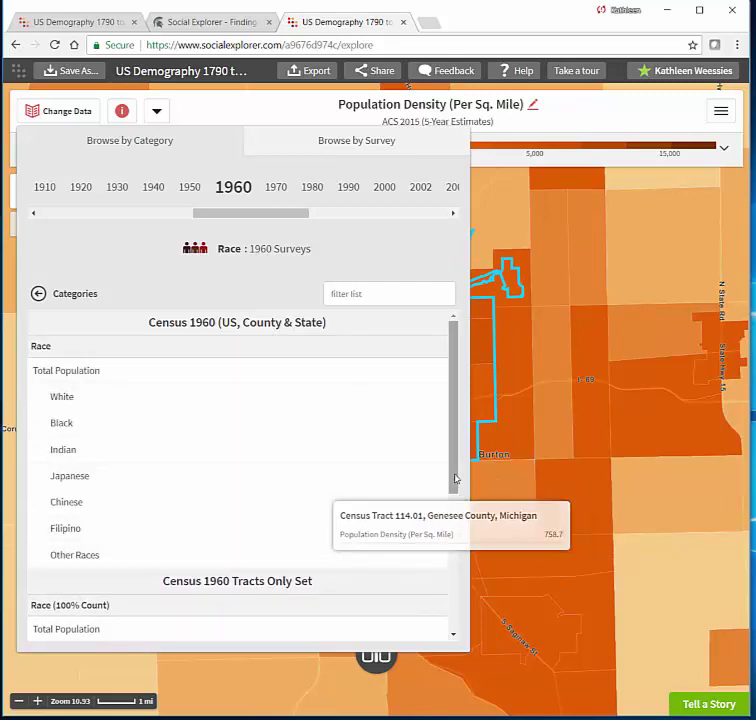
left_click_drag(456, 488, 454, 592)
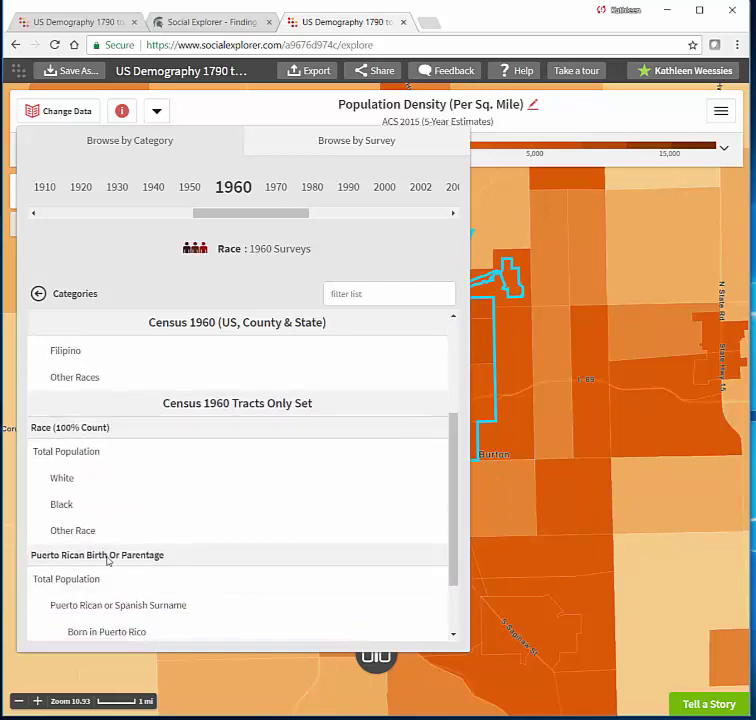
left_click(60, 507)
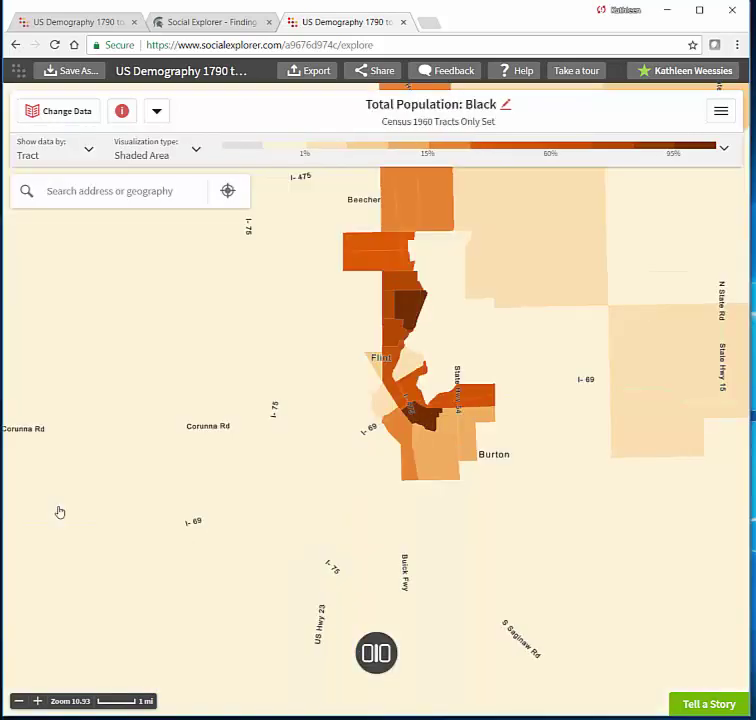
- Pan around, then reuse the earlier 'flint' search to re-centre on the Flint, MI outline
left_click_drag(295, 395, 287, 484)
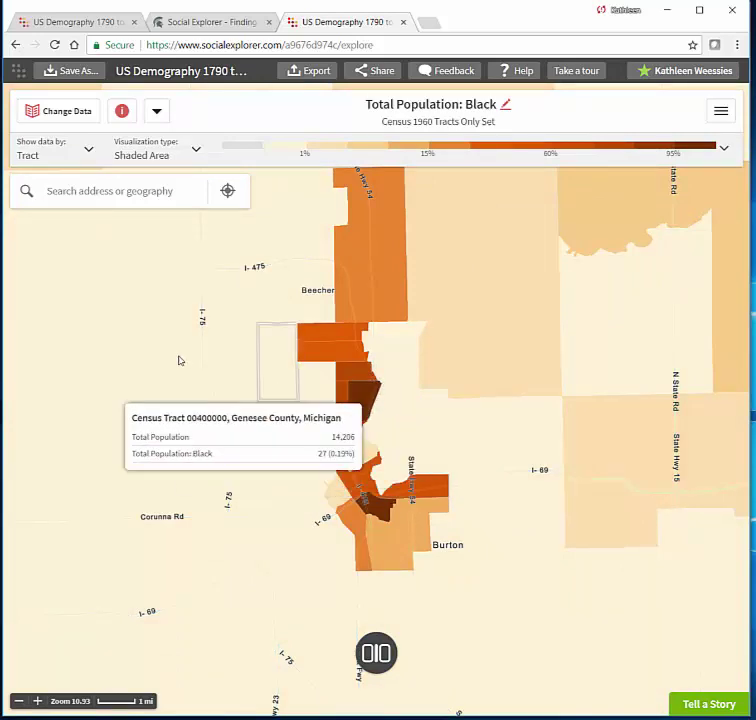
left_click(76, 191)
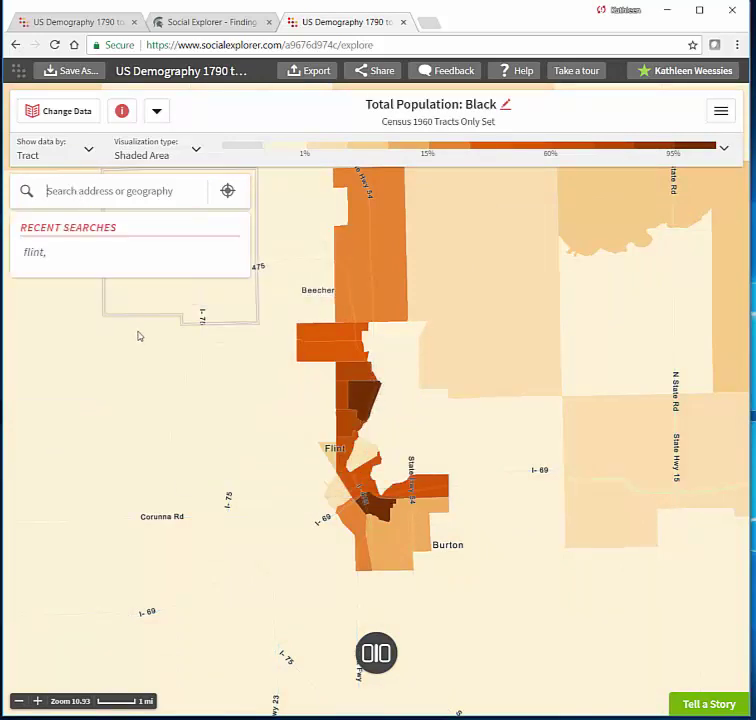
left_click(36, 256)
left_click(133, 263)
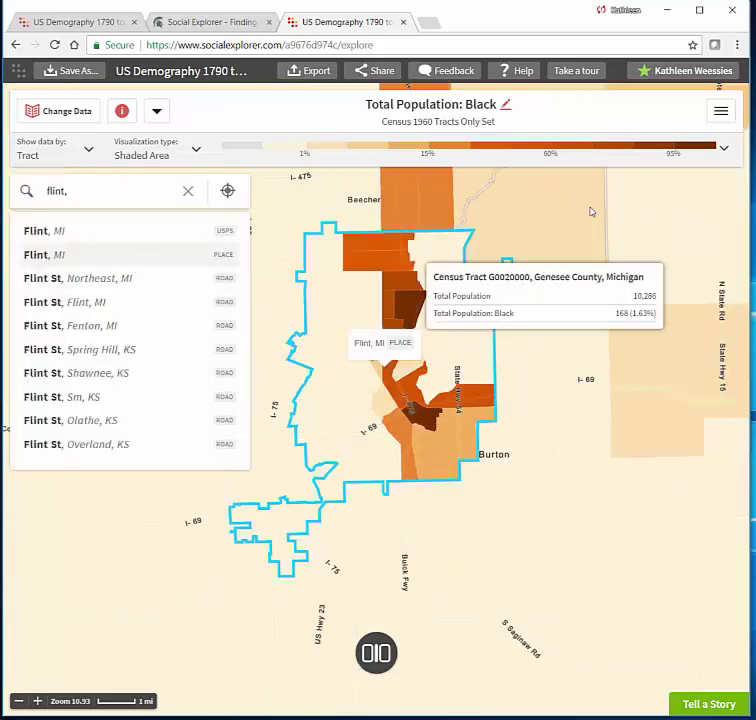
- Open the legend's Edit Cutpoints and reduce the classes to 2
left_click(723, 153)
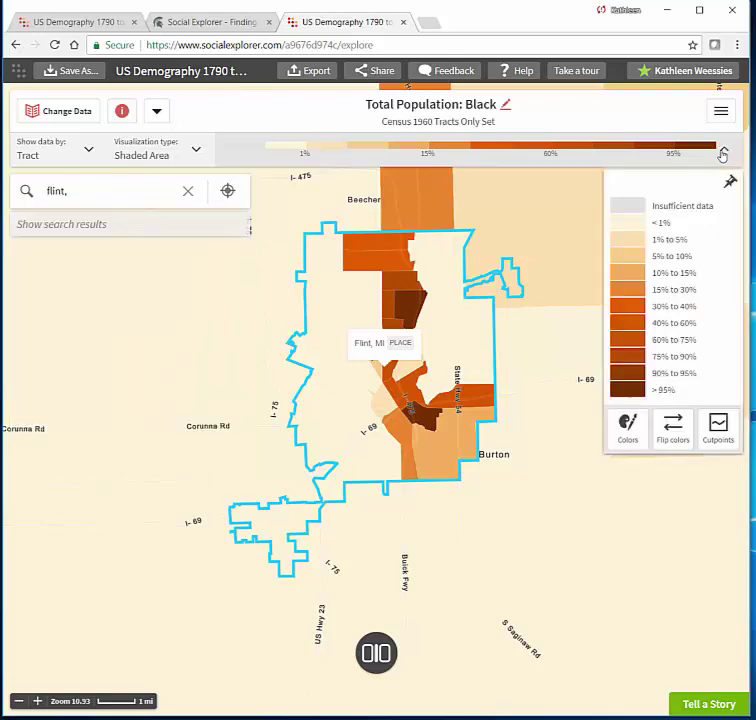
left_click(716, 430)
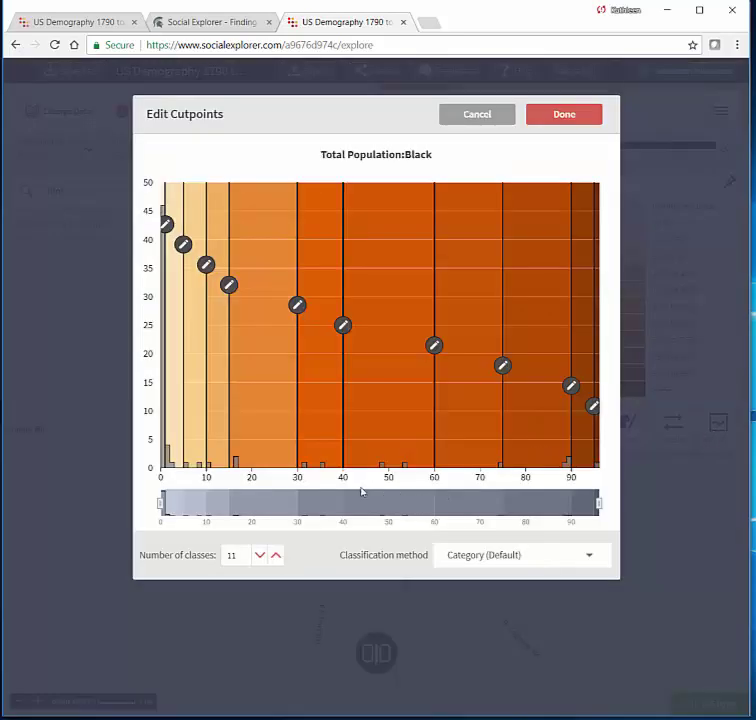
left_click_drag(305, 303, 299, 314)
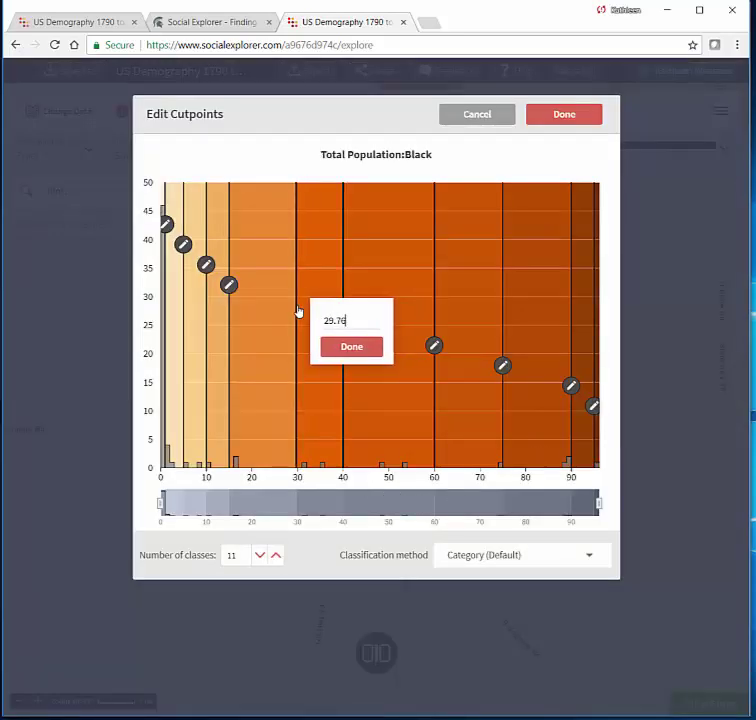
left_click_drag(246, 563, 203, 564)
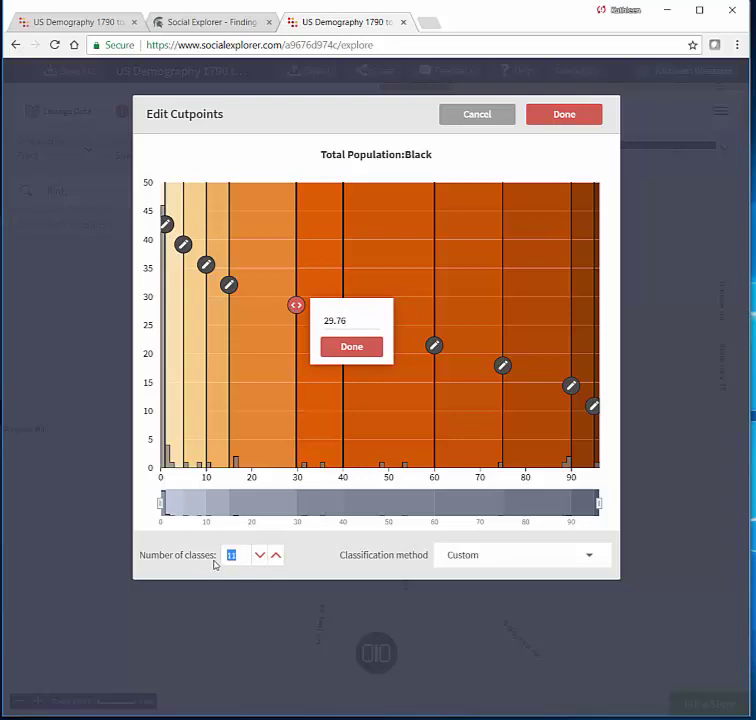
key("Return")
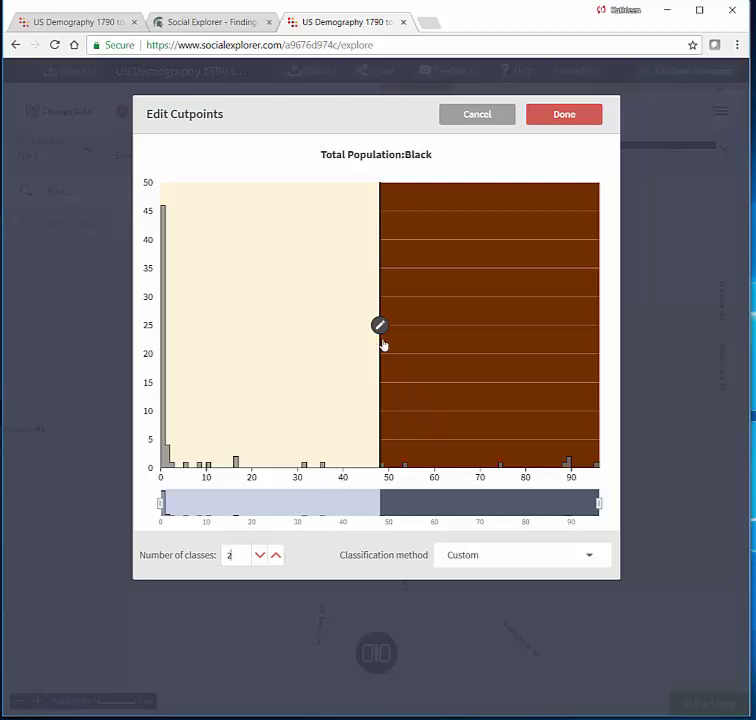
- Set the class break to 50% (after first trying 25) and apply it to the map
left_click_drag(379, 327, 351, 338)
left_click_drag(403, 341, 368, 343)
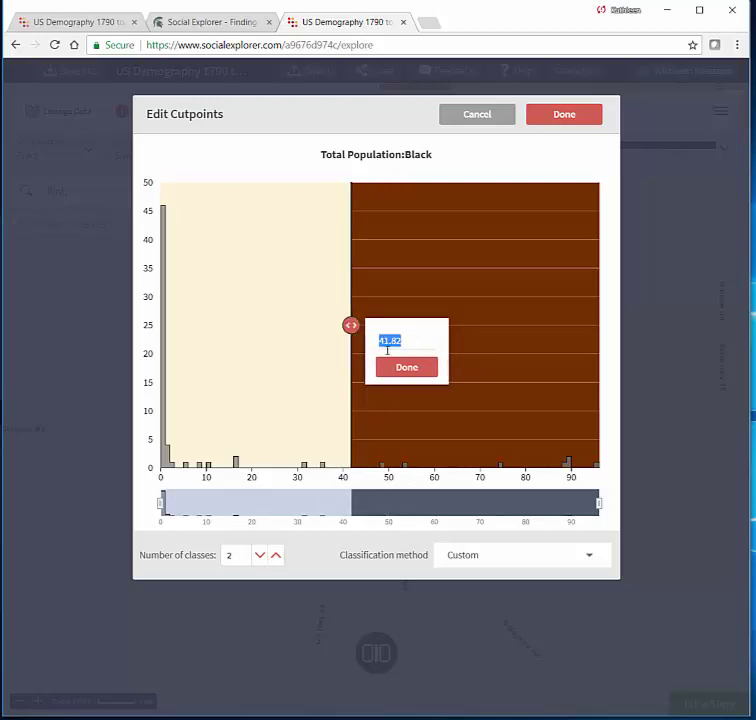
type("25")
left_click(388, 363)
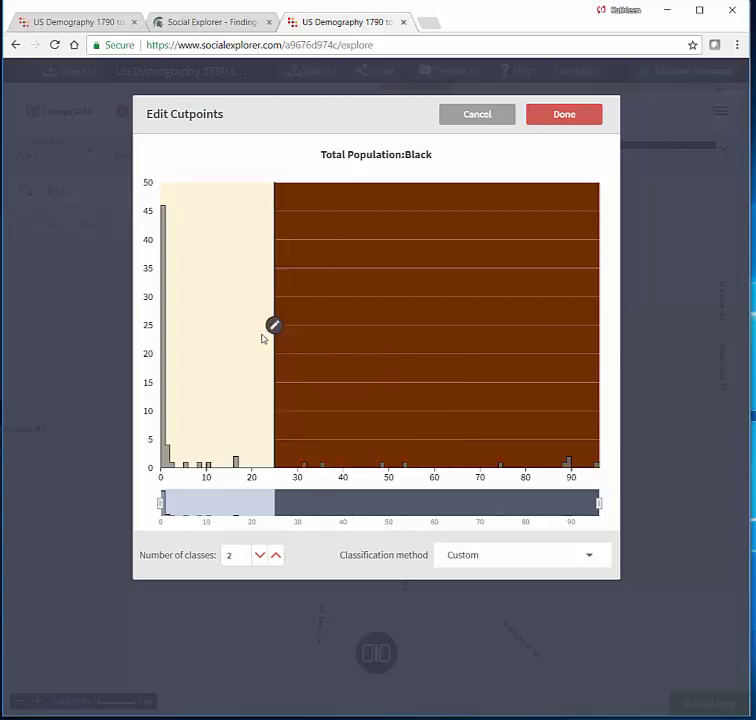
left_click_drag(274, 327, 284, 331)
left_click_drag(336, 338, 282, 341)
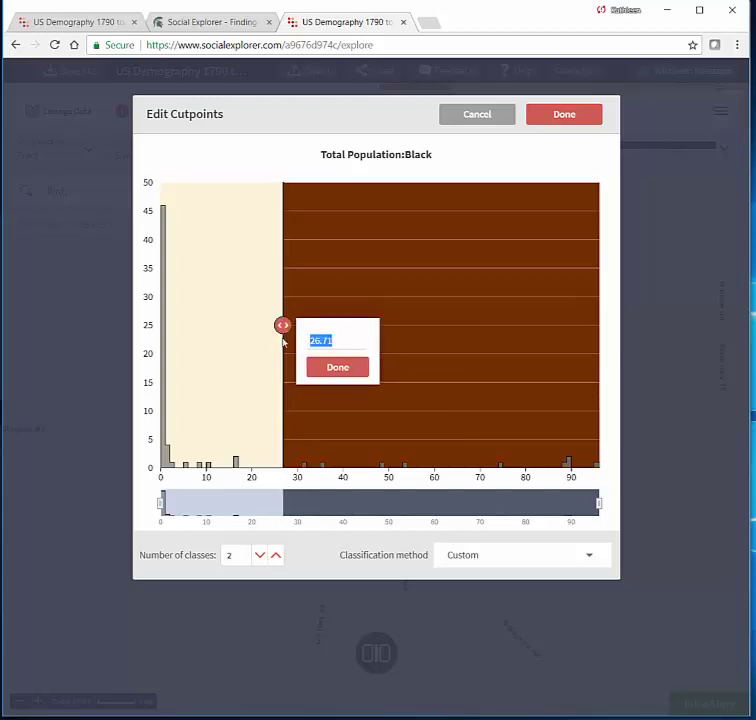
type("50")
left_click(329, 371)
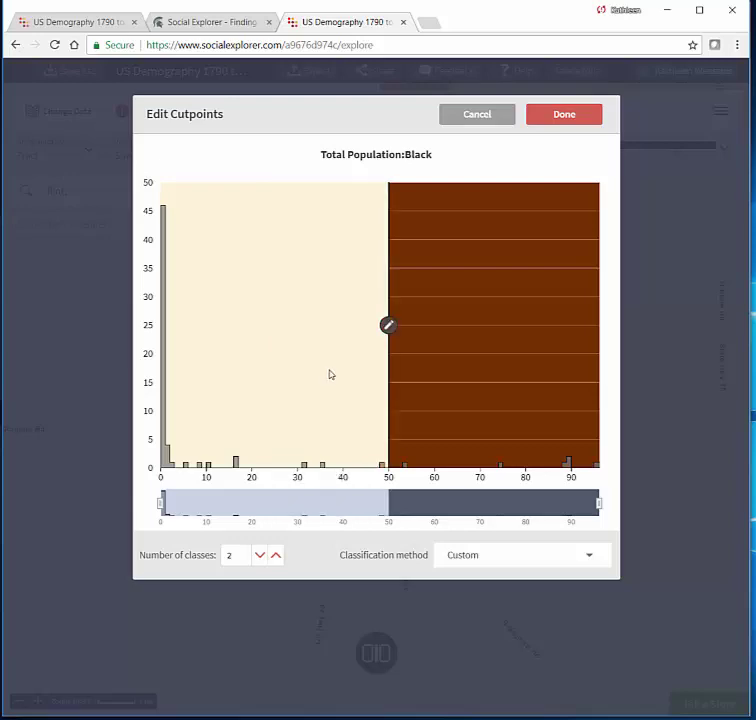
left_click(548, 115)
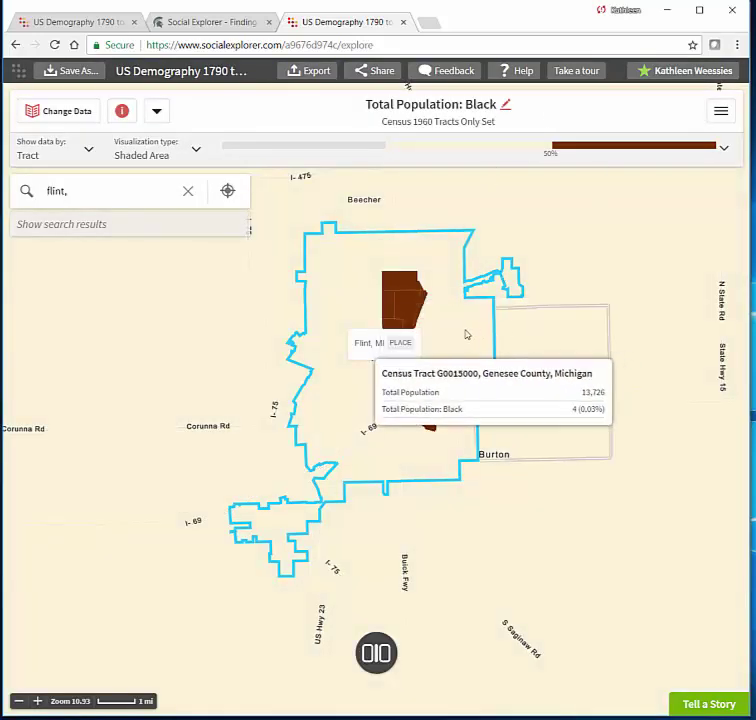
- Zoom out one level and in two levels on Flint's tracts, then open the Share window
left_click(18, 701)
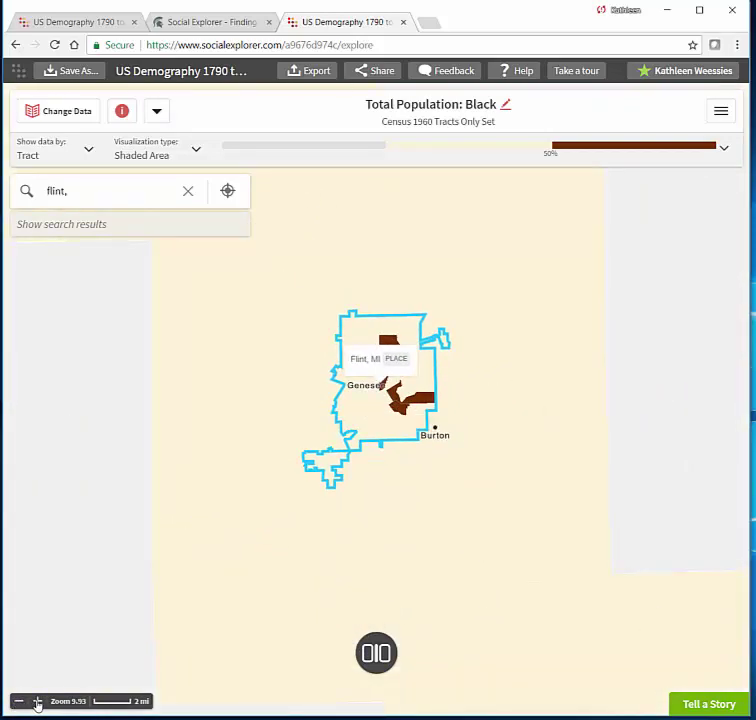
left_click(37, 701)
left_click(37, 701)
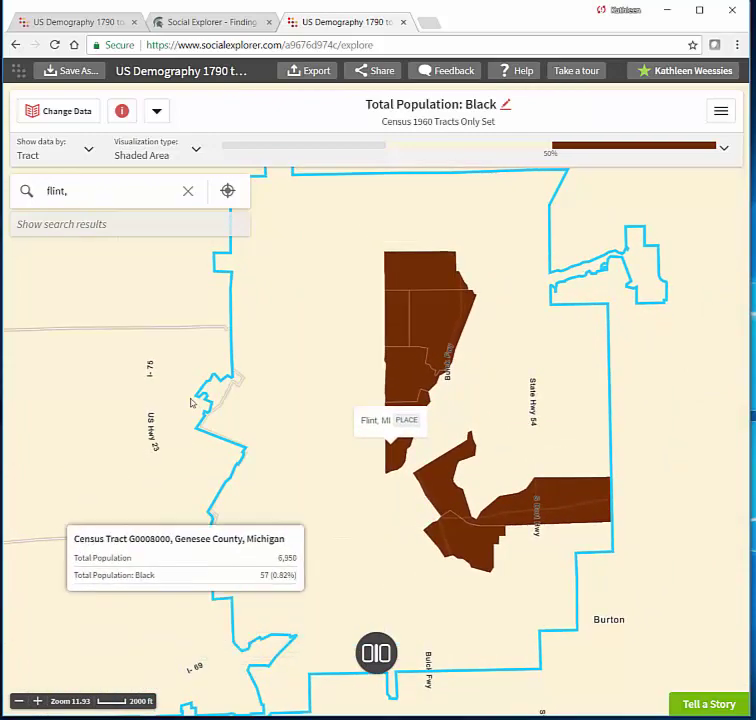
left_click(378, 72)
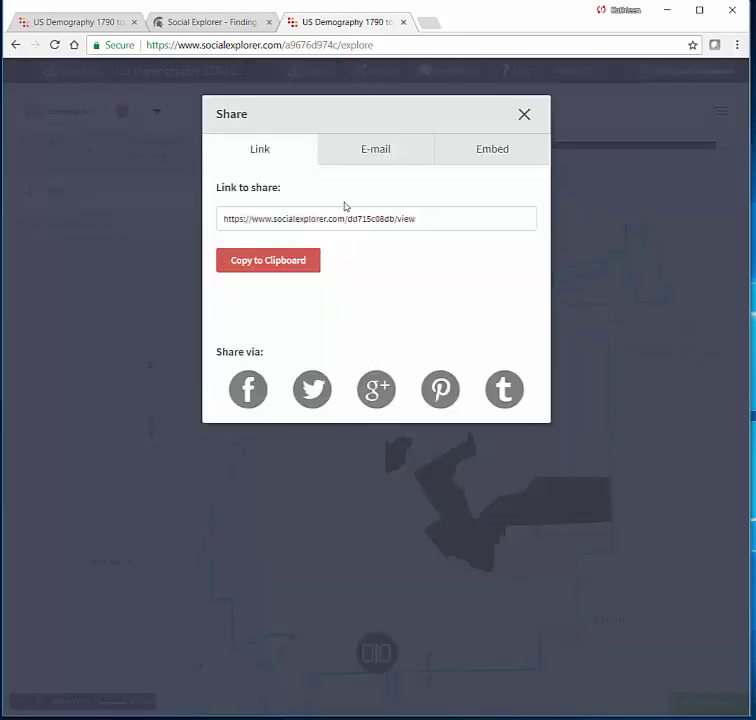
- Select the share link, then close the Share window
left_click(321, 222)
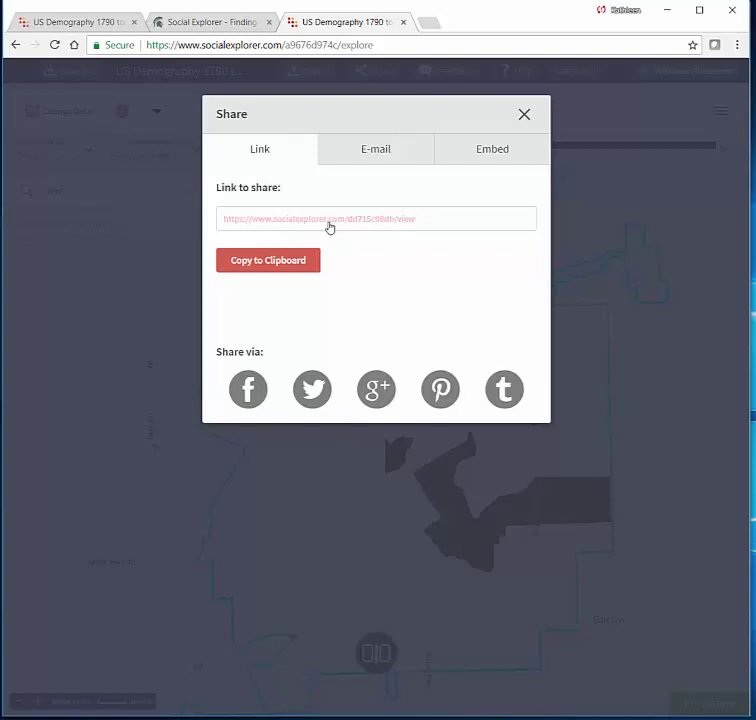
left_click(356, 185)
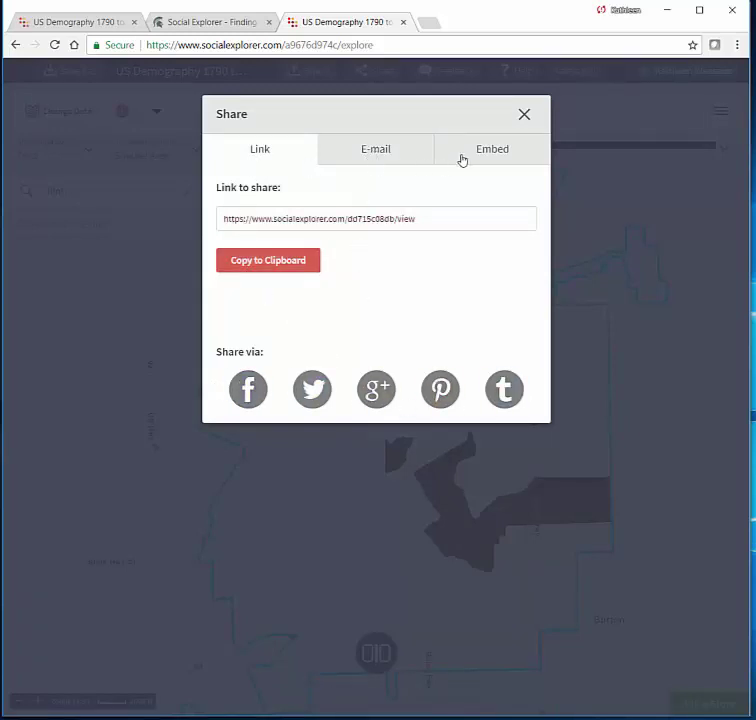
left_click(524, 114)
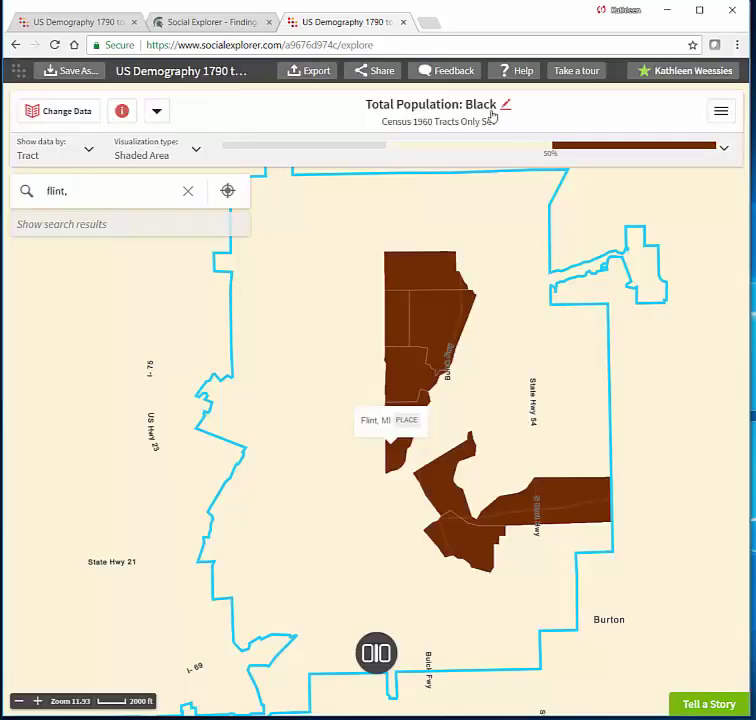
- Export the map as an HD 1080p PNG and open the downloaded export_image (4).png
left_click(298, 72)
left_click(372, 186)
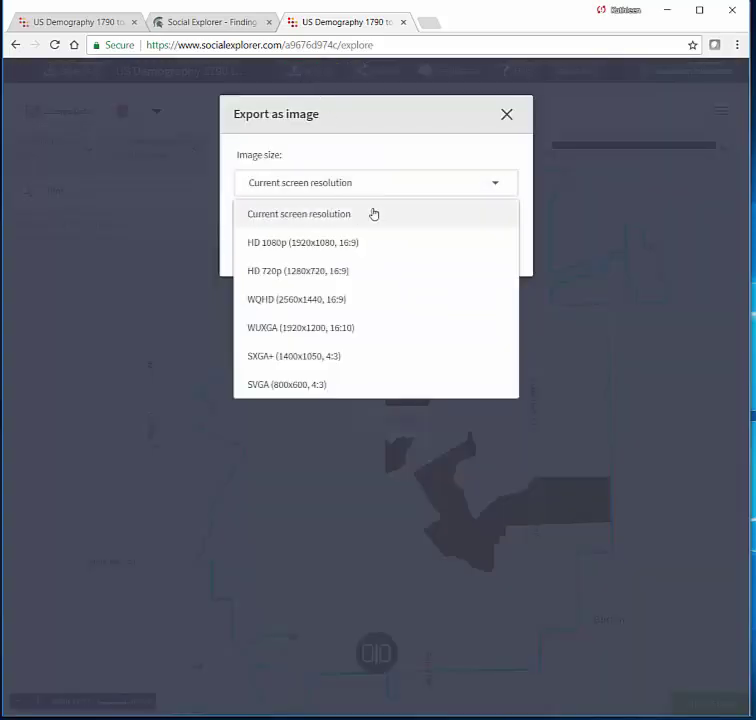
left_click(303, 243)
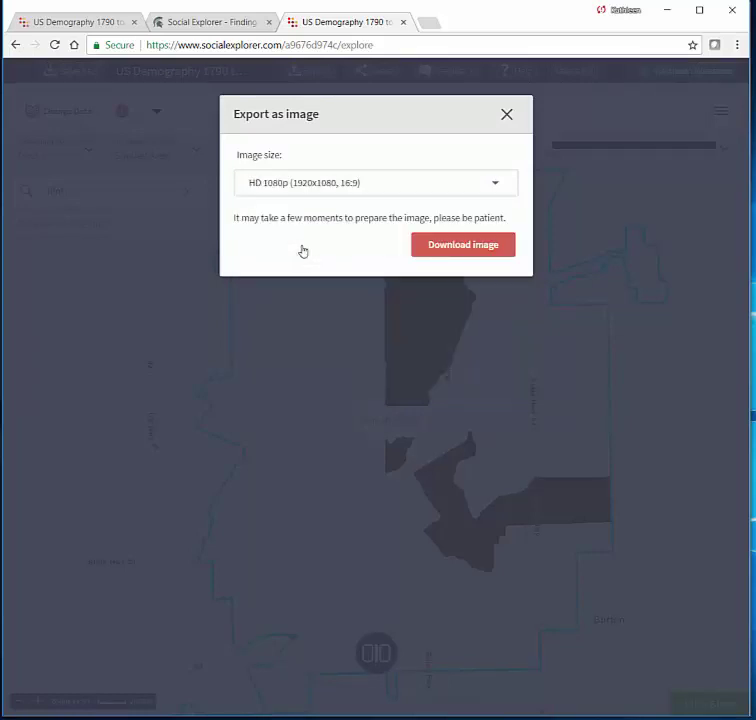
left_click(481, 249)
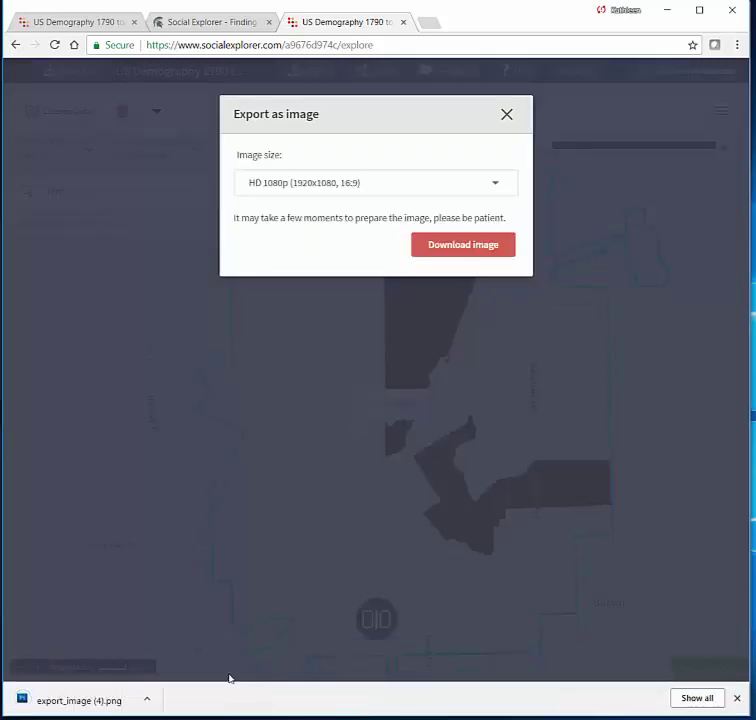
left_click(40, 699)
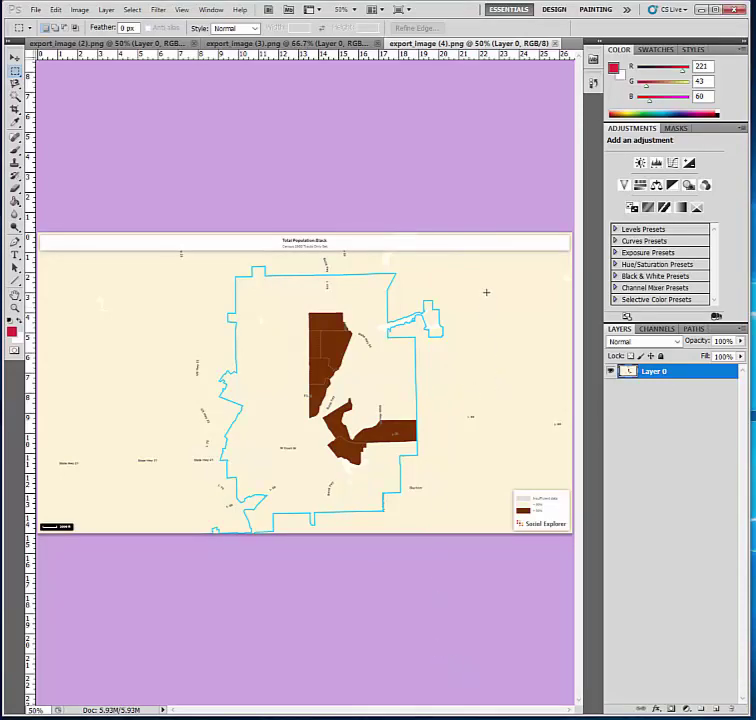
- Draw a rectangular marquee over the exported map image in Photoshop
left_click_drag(479, 225, 138, 542)
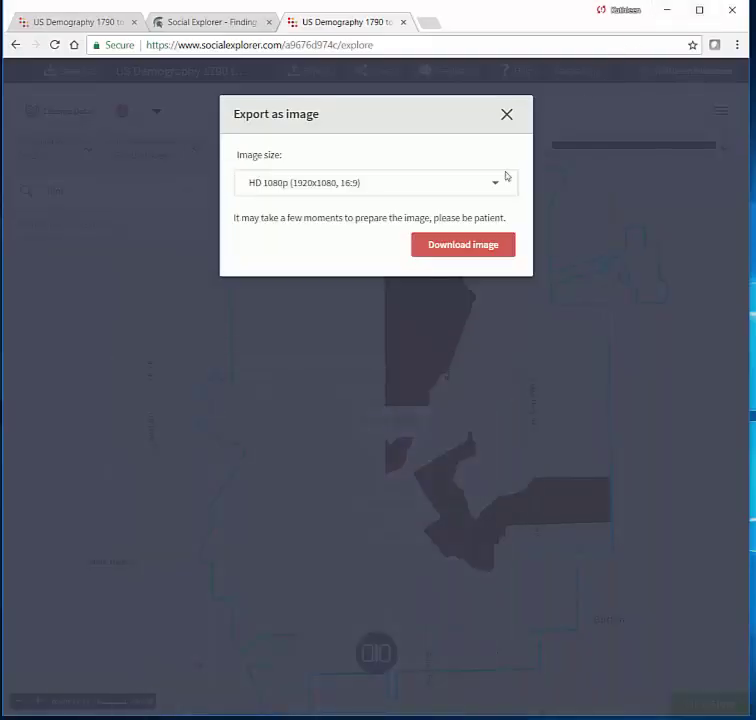
- Download the map at current screen resolution as export_image (5).png, open it, and close the export dialog
left_click(506, 116)
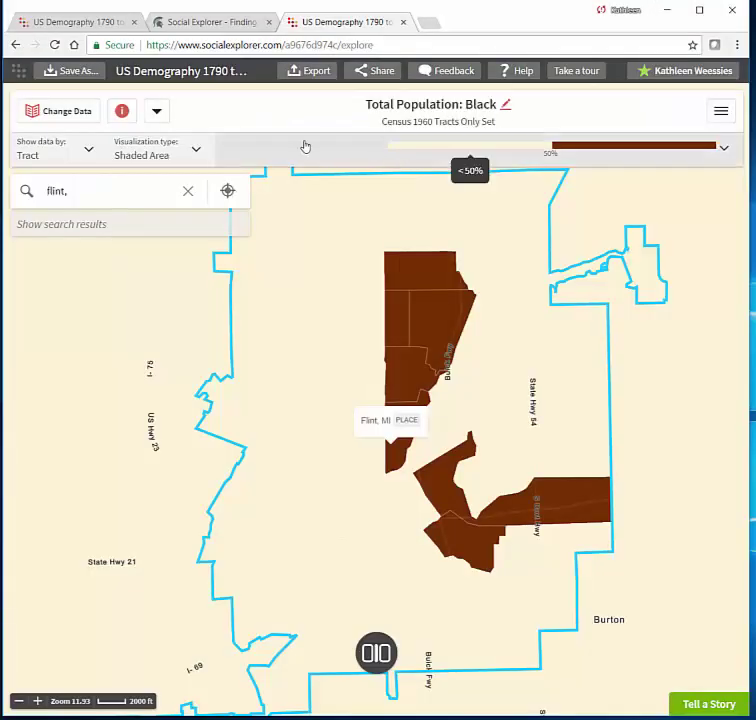
left_click(318, 72)
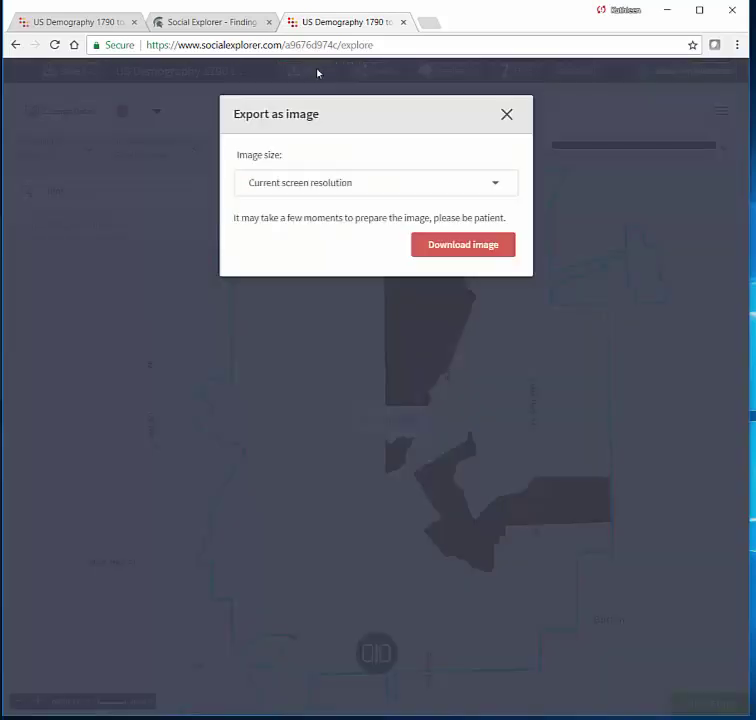
left_click(418, 244)
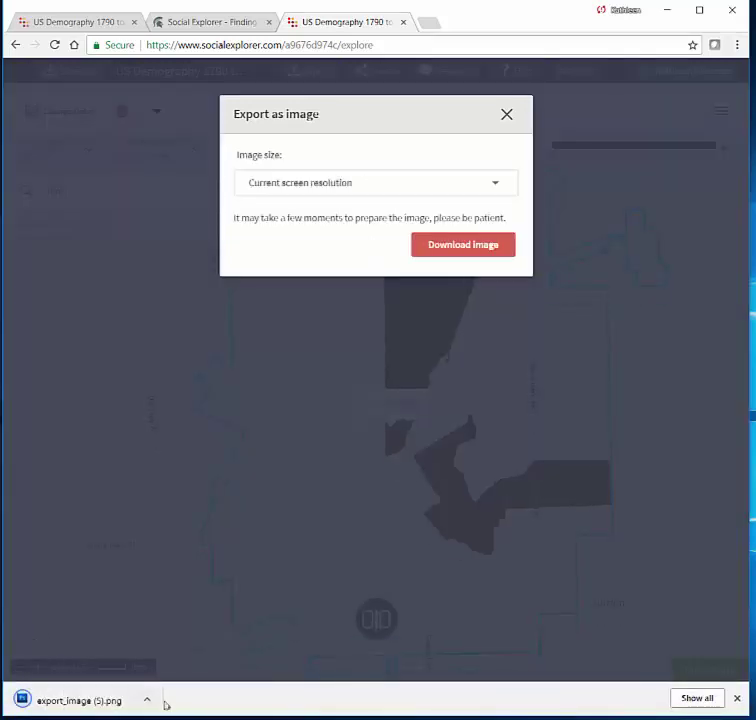
left_click(150, 702)
left_click(162, 611)
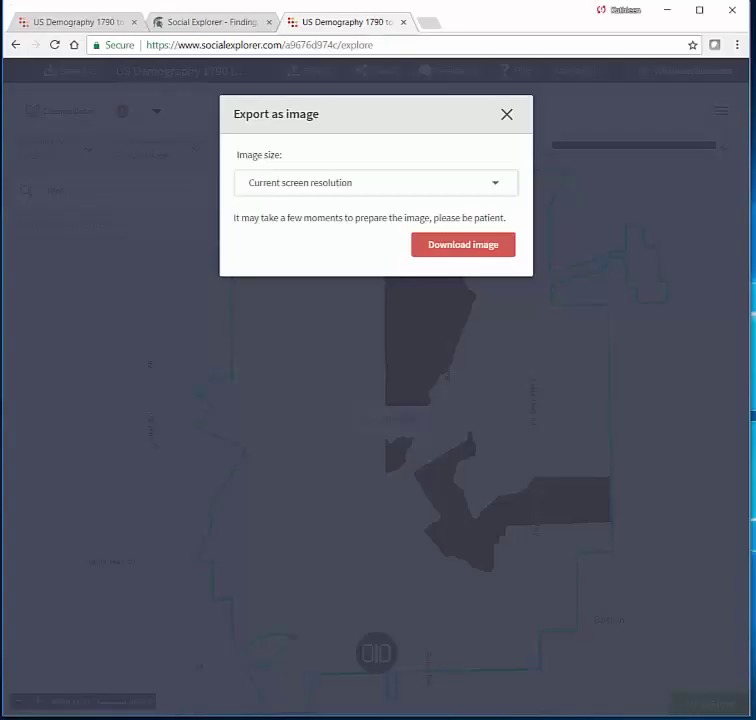
left_click(507, 114)
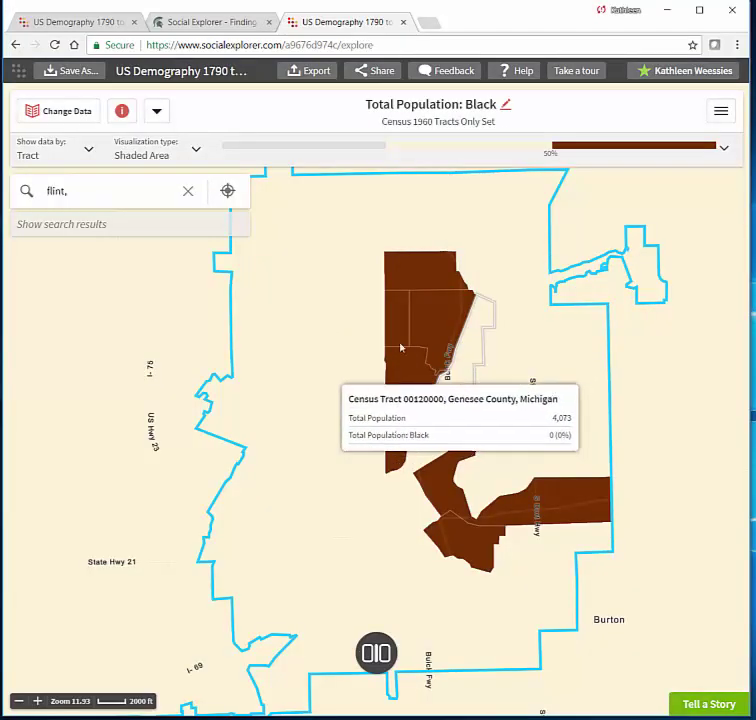
left_click(174, 197)
- Open the T013_003 Black variable's data dictionary and review its 1960 Census Tracts source citation
left_click(121, 113)
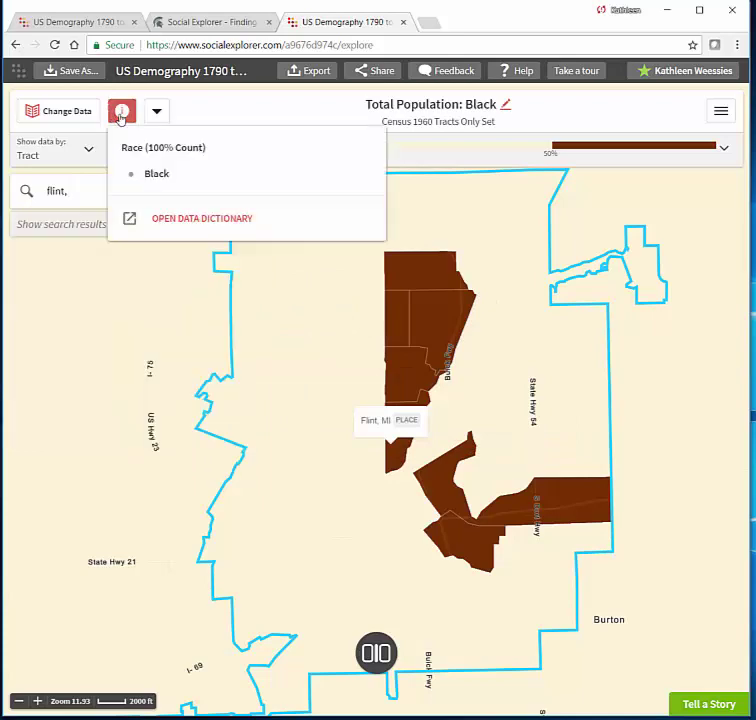
left_click(165, 220)
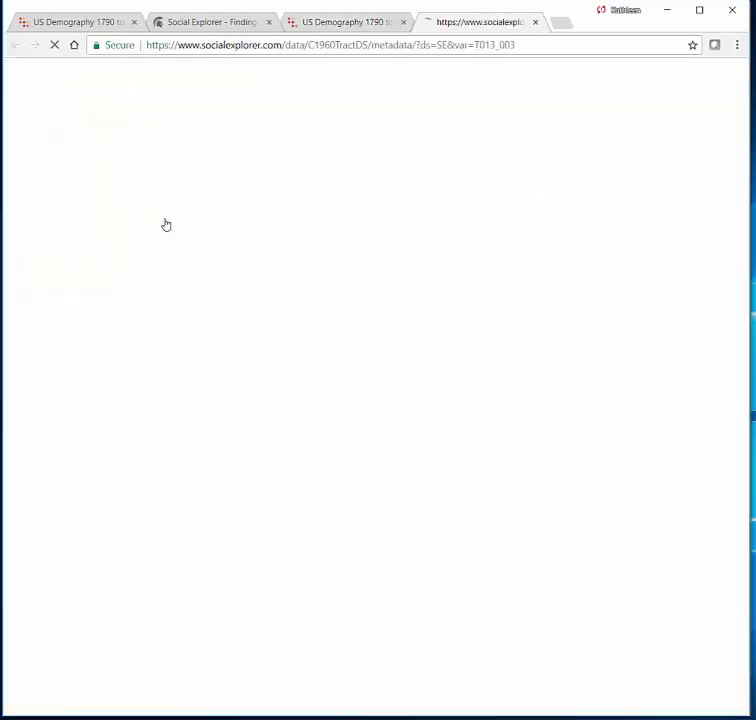
scroll(618, 332, "down", 5)
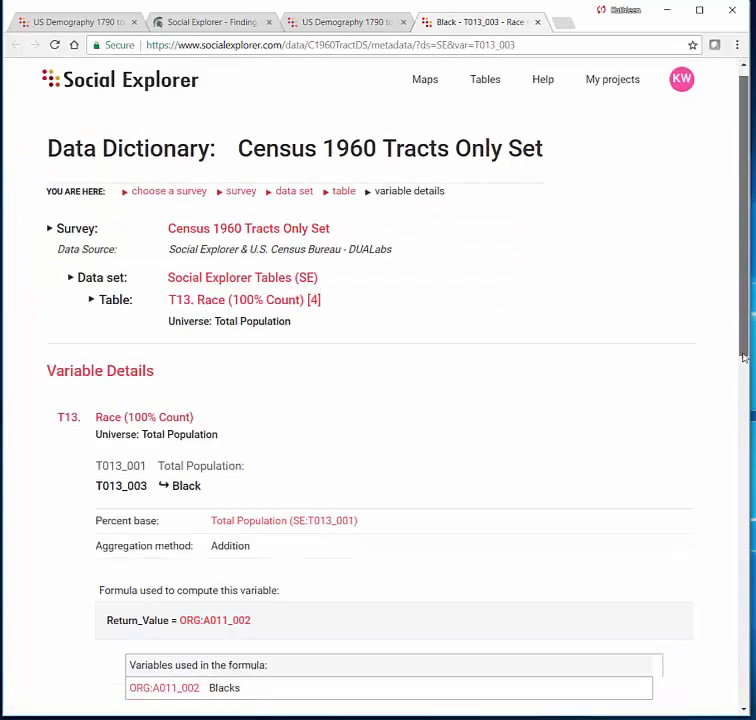
scroll(509, 390, "down", 1)
scroll(509, 390, "up", 2)
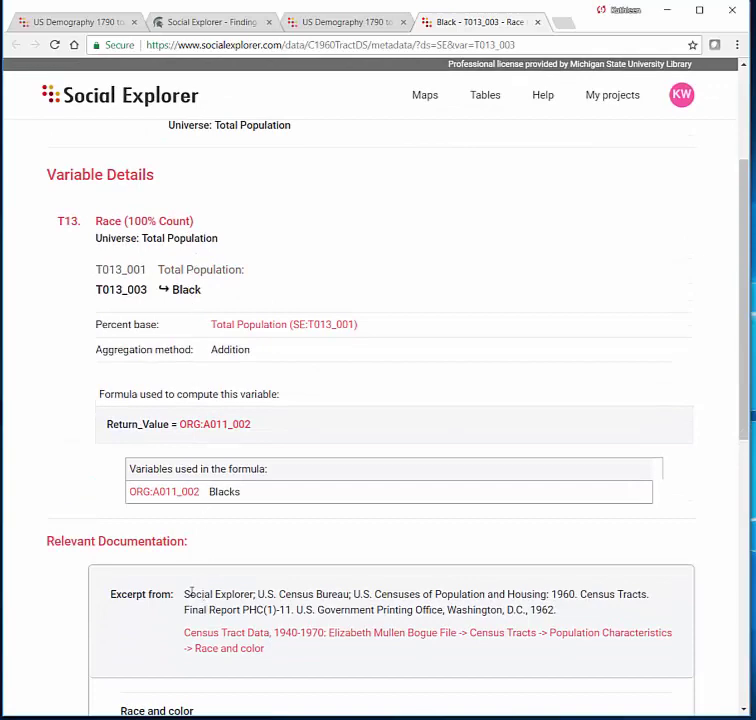
left_click_drag(561, 616, 184, 600)
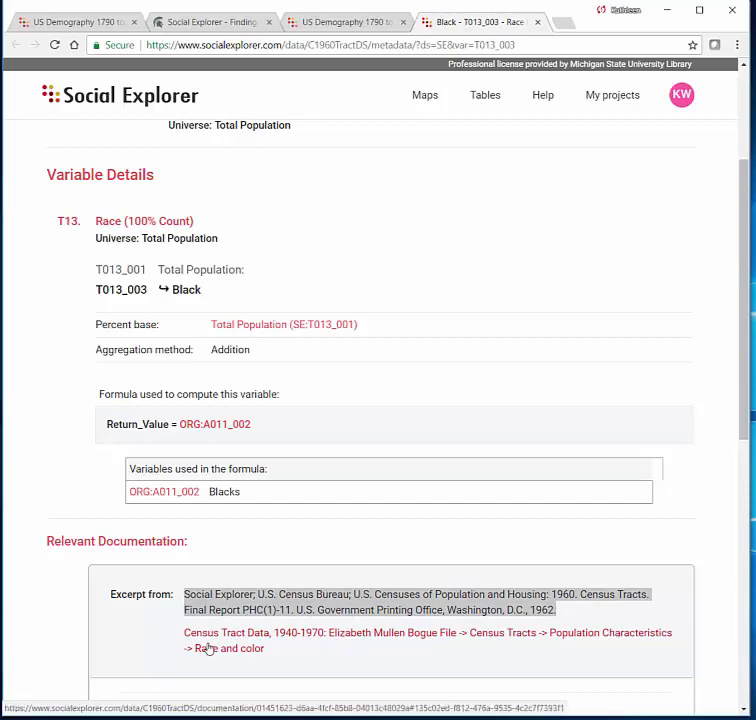
left_click(184, 596)
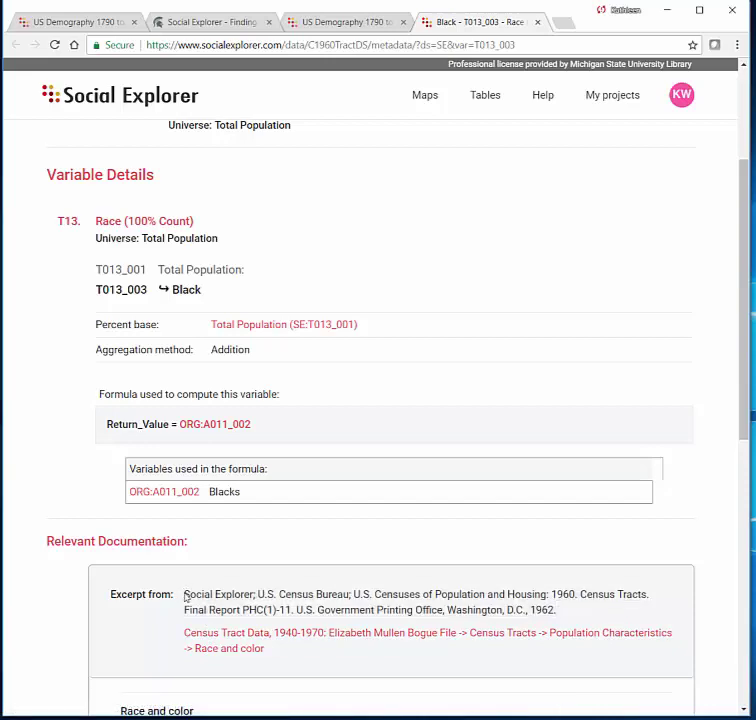